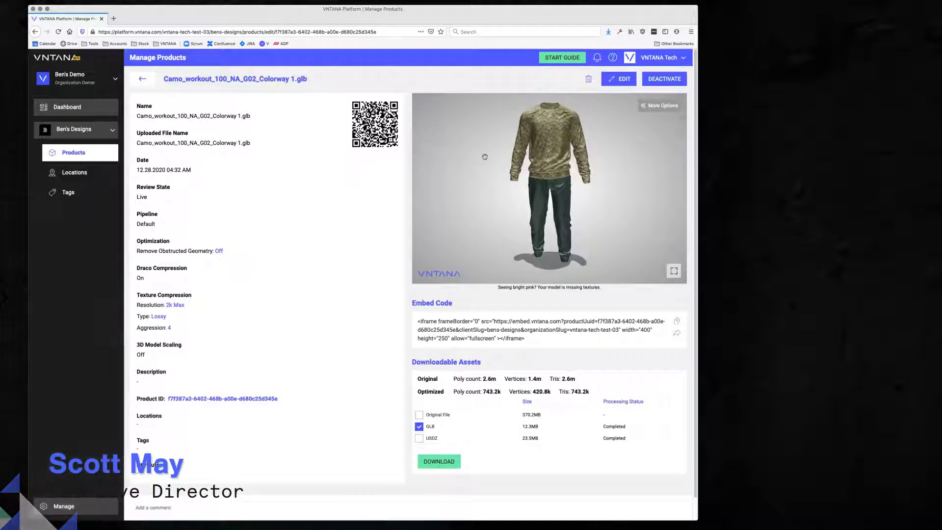
# Download the optimized GLB of Camo_workout_100_NA_G02_Colorway 1.glb from VNTANA, then return to Adobe Dimension.
pyautogui.moveTo(485, 157); pyautogui.dragTo(523, 190)
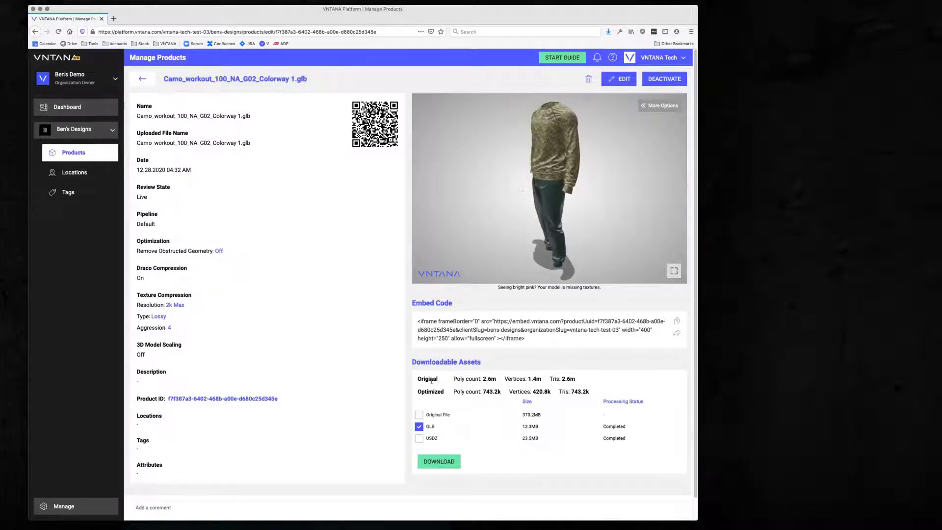
pyautogui.click(442, 460)
pyautogui.press('super+Tab')
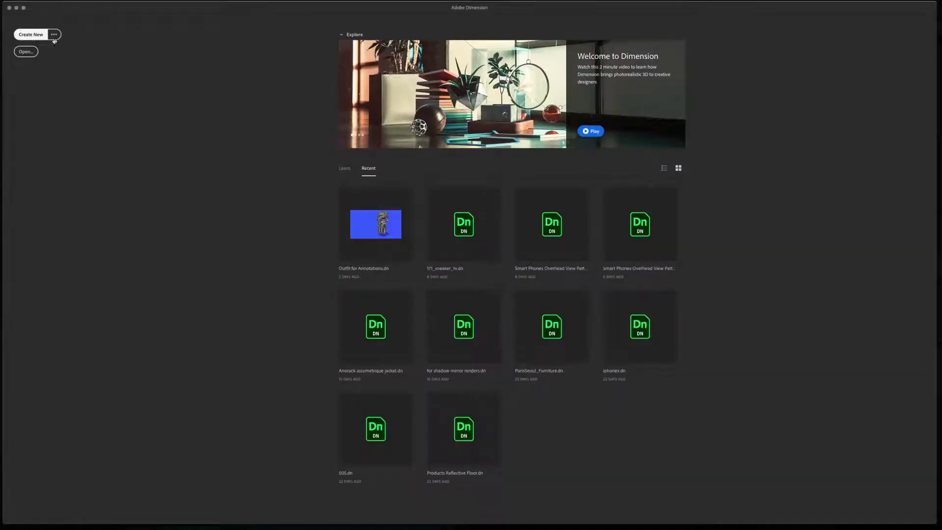
# Create a new scene, import the outfit GLB as mesh_0, and frame the whole model.
pyautogui.press('super+n')
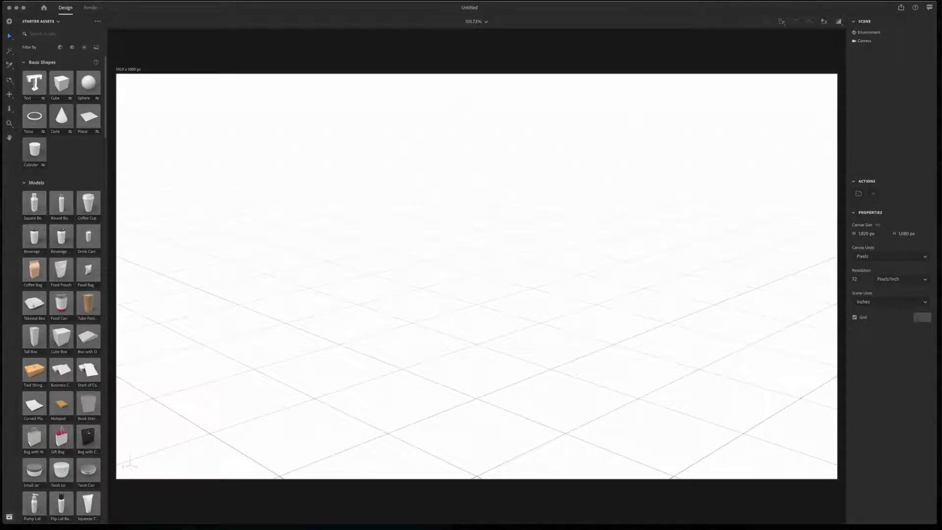
pyautogui.moveTo(940, 166); pyautogui.dragTo(464, 341)
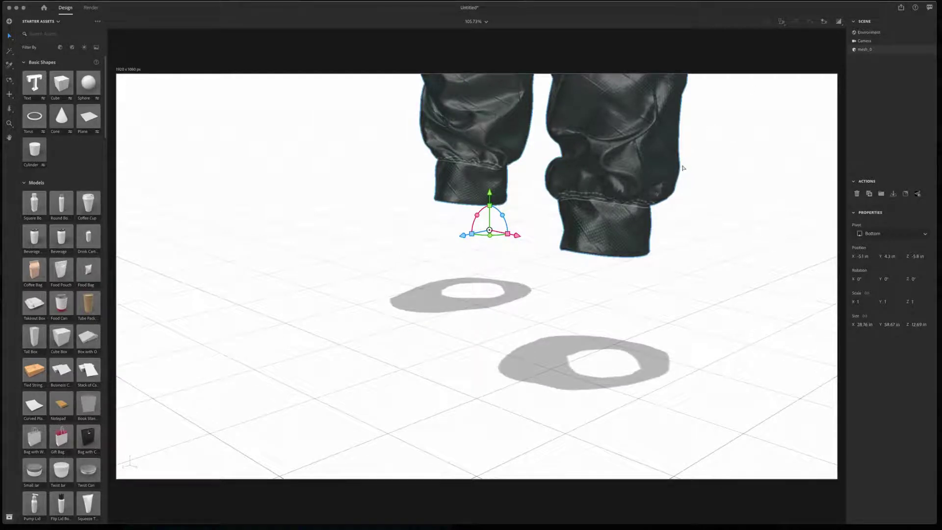
pyautogui.moveTo(674, 231); pyautogui.dragTo(692, 216, button='right')
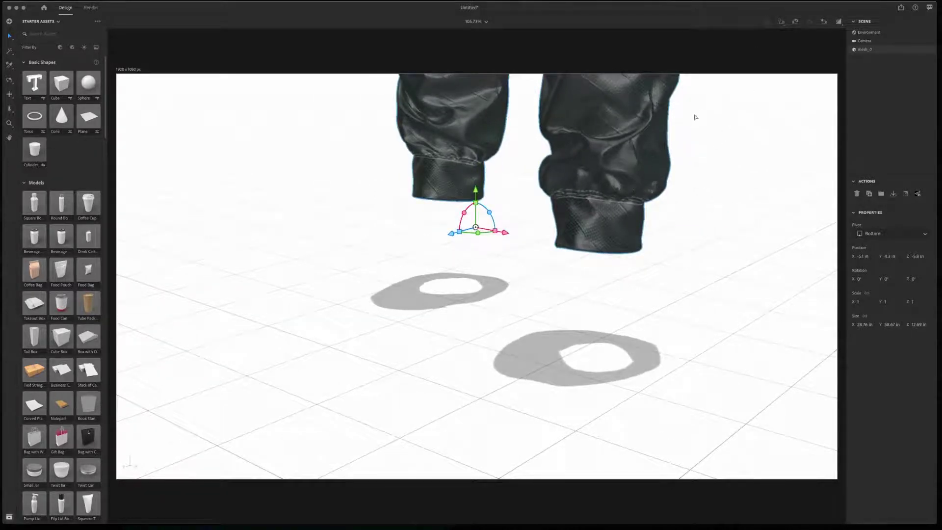
pyautogui.click(782, 22)
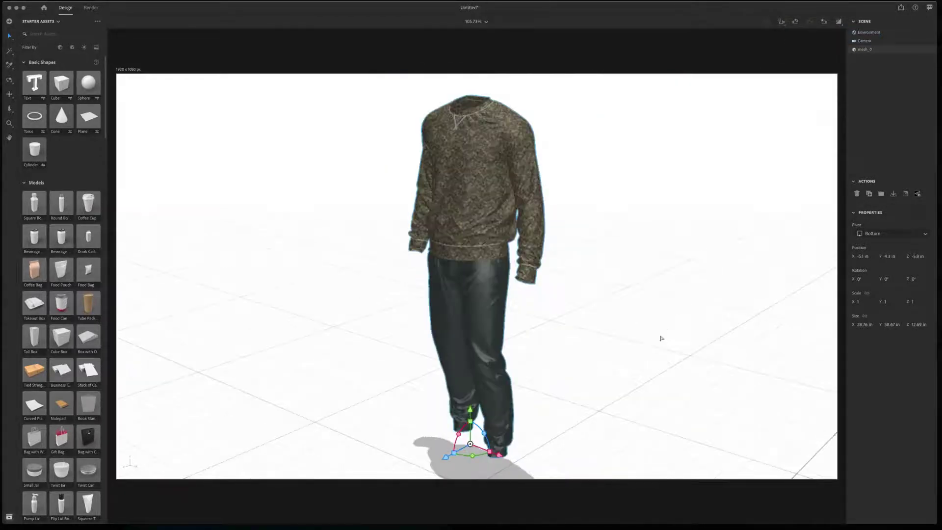
# Select mesh_0 and move it down along Y from 4.3 in to 3.3 in.
pyautogui.moveTo(608, 343); pyautogui.dragTo(500, 230, button='middle')
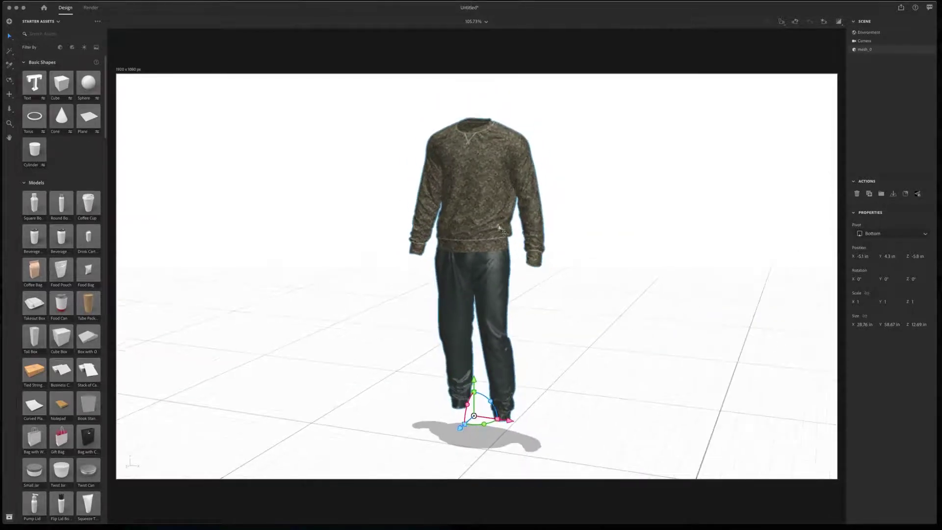
pyautogui.click(811, 73)
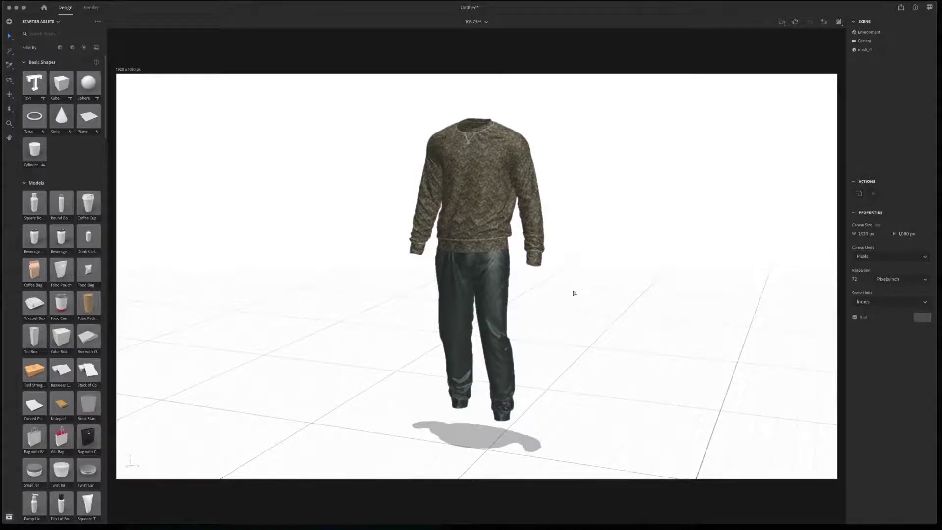
pyautogui.click(543, 280)
pyautogui.moveTo(541, 297); pyautogui.dragTo(692, 287)
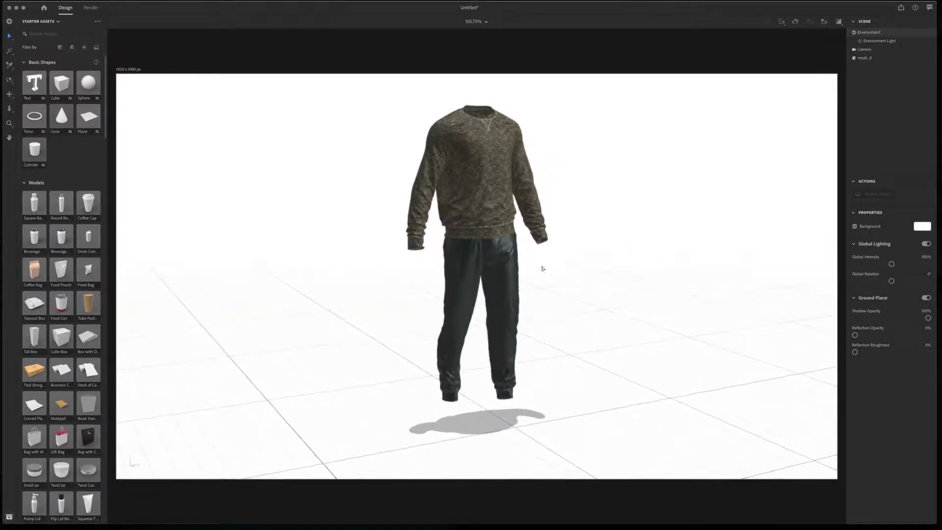
pyautogui.click(516, 268)
pyautogui.moveTo(479, 368); pyautogui.dragTo(479, 380)
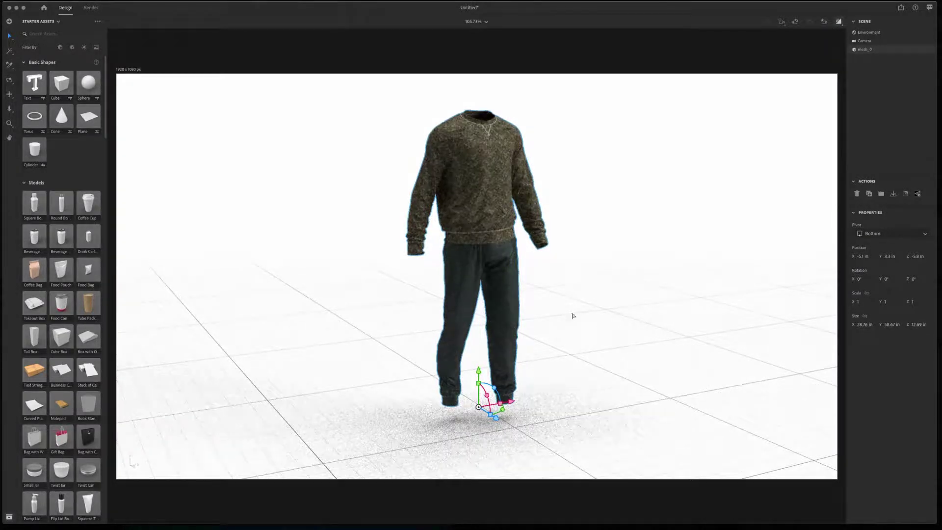
pyautogui.moveTo(564, 340); pyautogui.dragTo(526, 343, button='right')
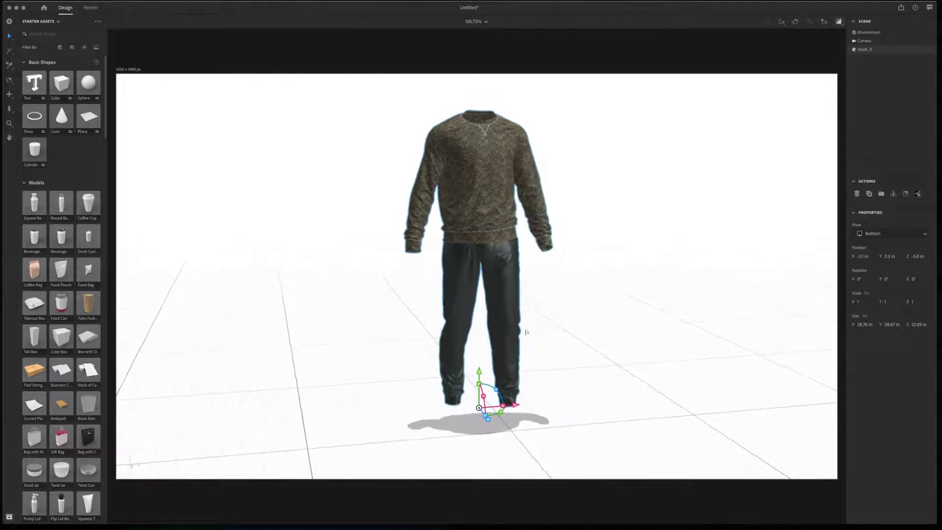
# Apply the 3-Point Light from Starter Assets, adding Key, Fill and Back lights.
pyautogui.click(83, 49)
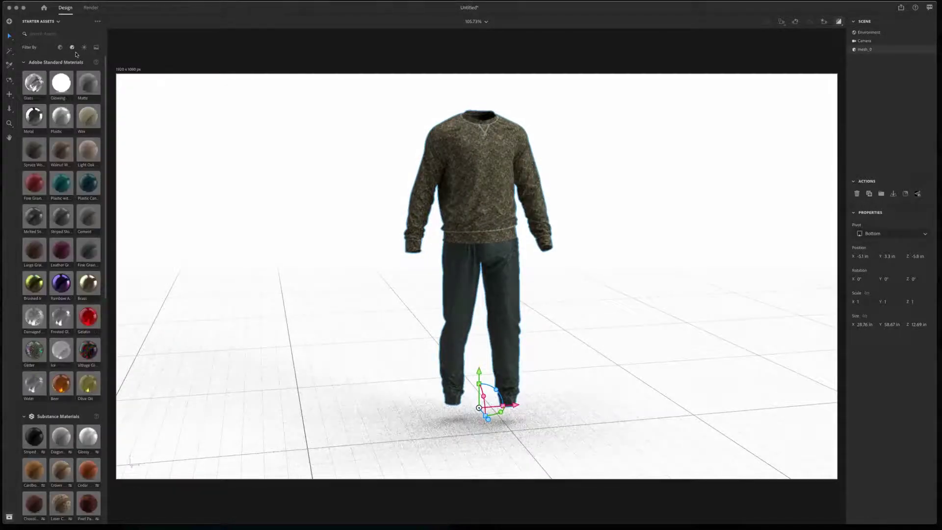
pyautogui.click(84, 48)
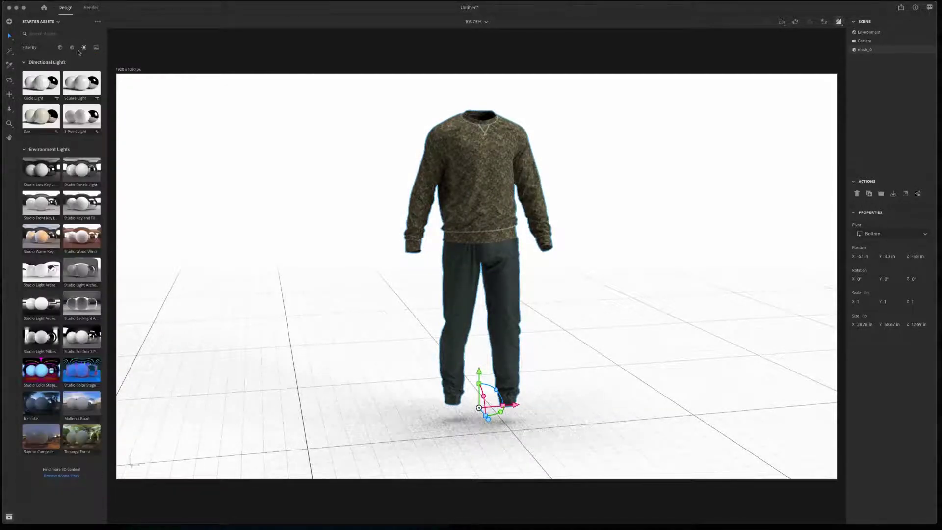
pyautogui.click(73, 120)
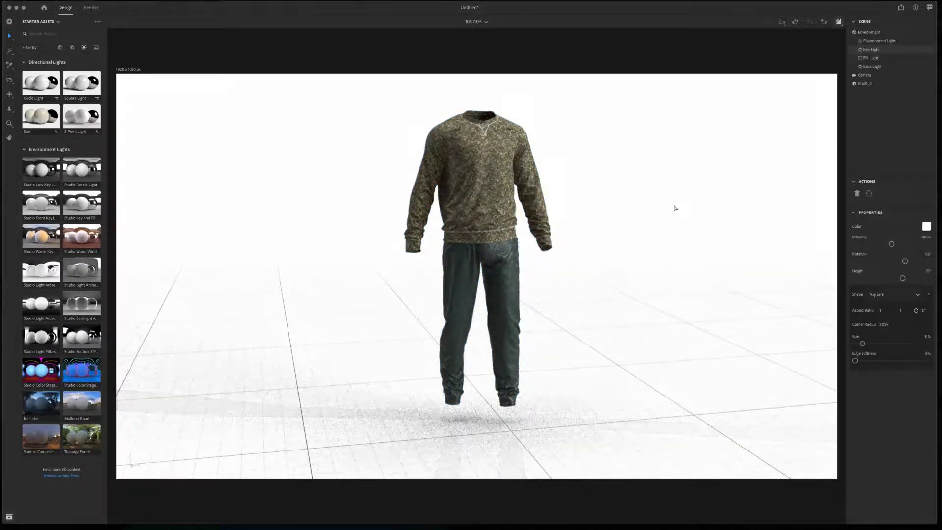
pyautogui.click(865, 111)
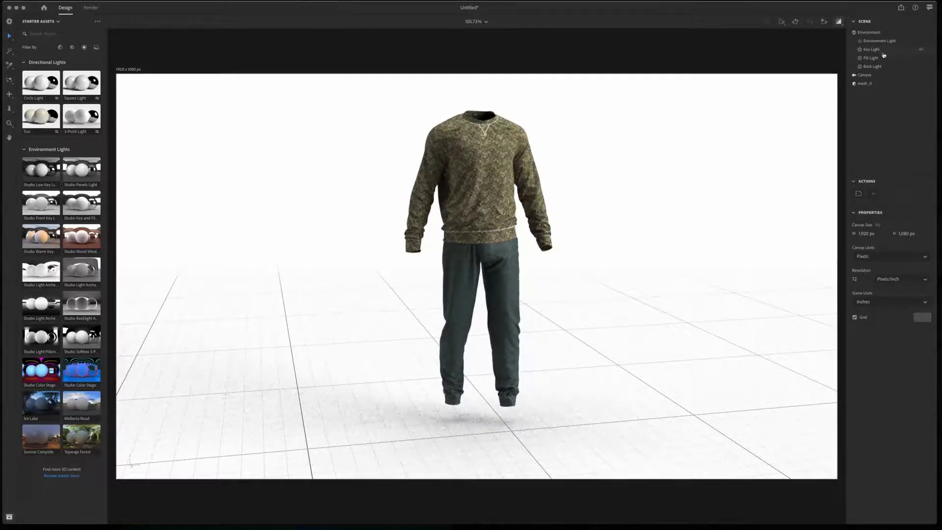
# Turn on camera focus and place the focus point on the sweatshirt.
pyautogui.click(873, 76)
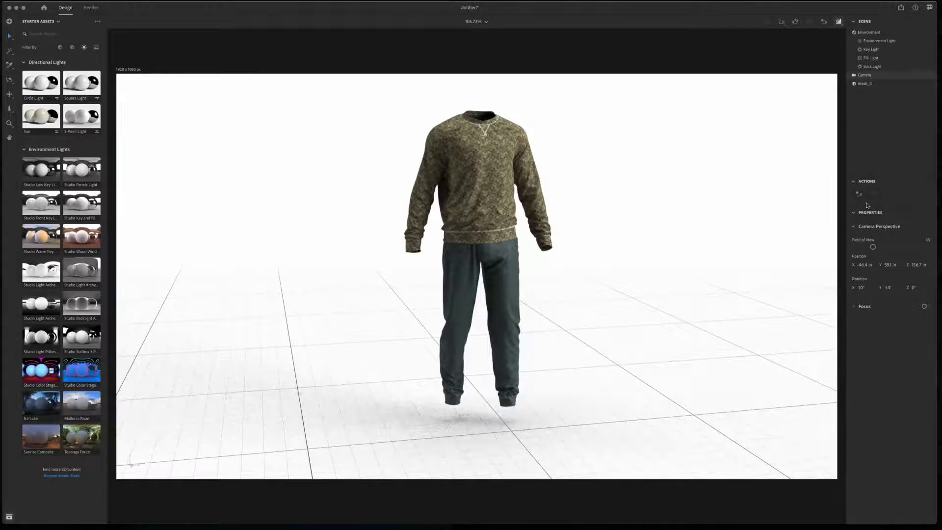
pyautogui.click(855, 307)
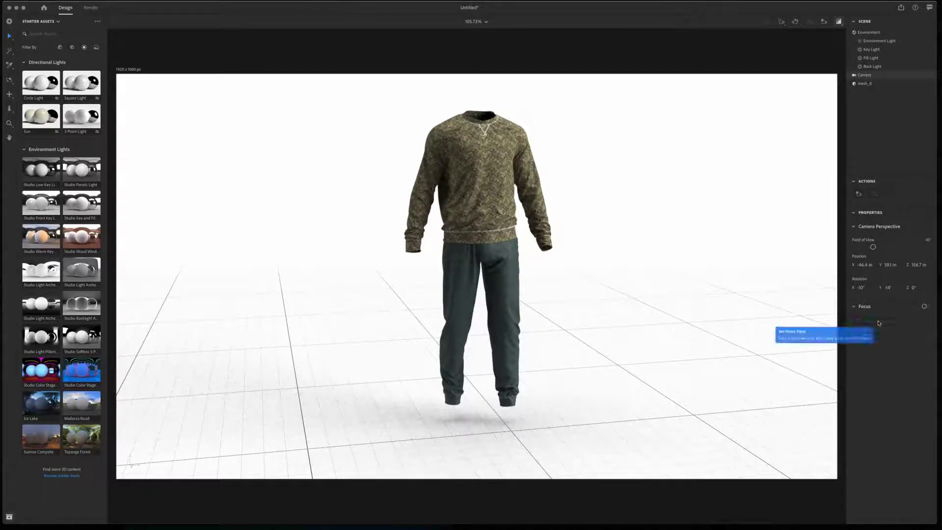
pyautogui.click(927, 307)
pyautogui.click(878, 321)
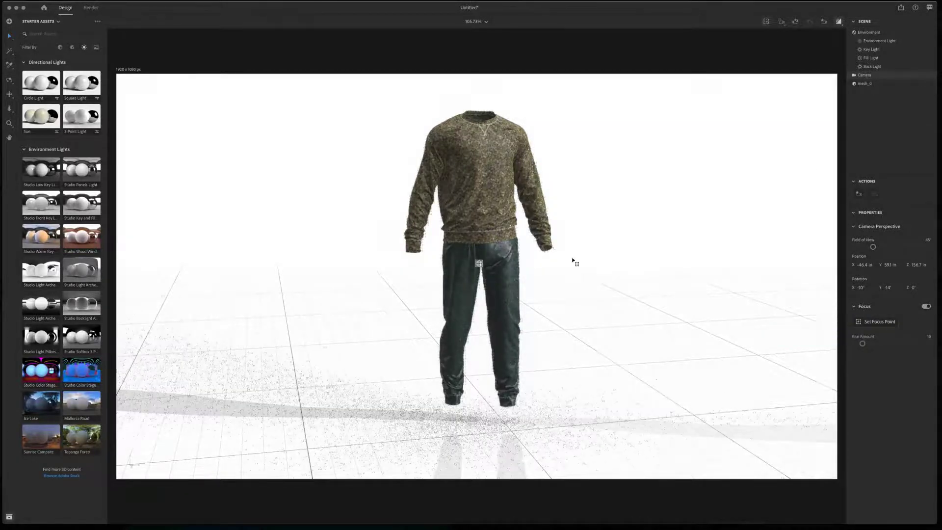
pyautogui.click(491, 220)
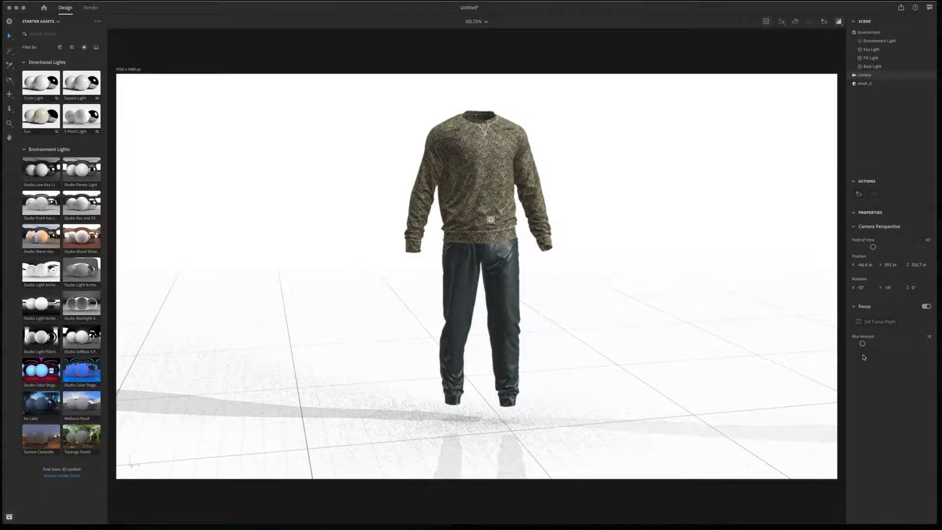
# Raise the camera's focus blur amount to 97.
pyautogui.moveTo(862, 344); pyautogui.dragTo(862, 345)
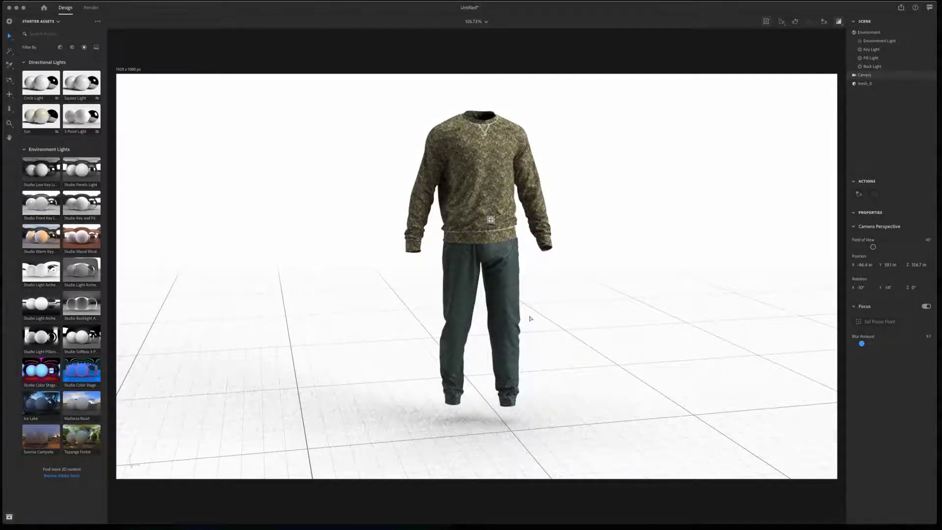
pyautogui.scroll(2, 530, 319)
pyautogui.moveTo(545, 316); pyautogui.dragTo(580, 317, button='right')
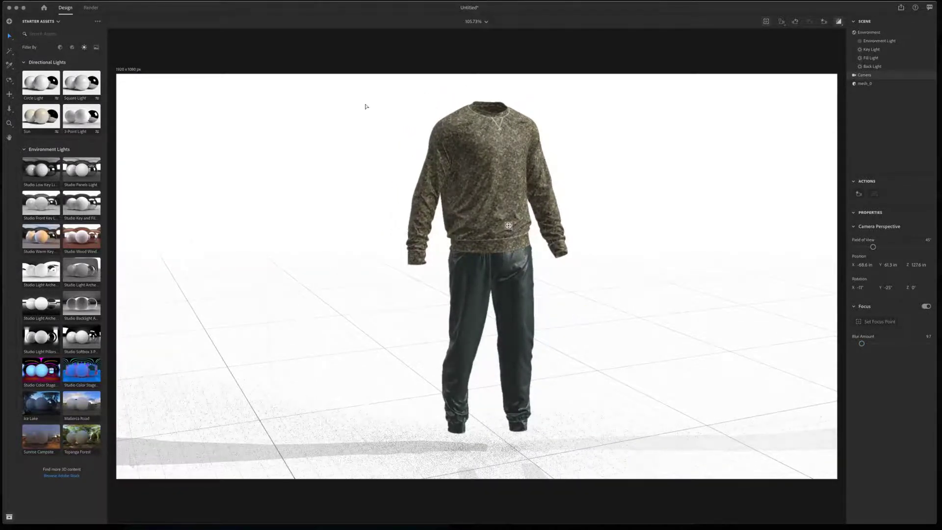
# Rotate the environment light to -10°, dim the key light to 58%, then review fill and back lights.
pyautogui.click(879, 42)
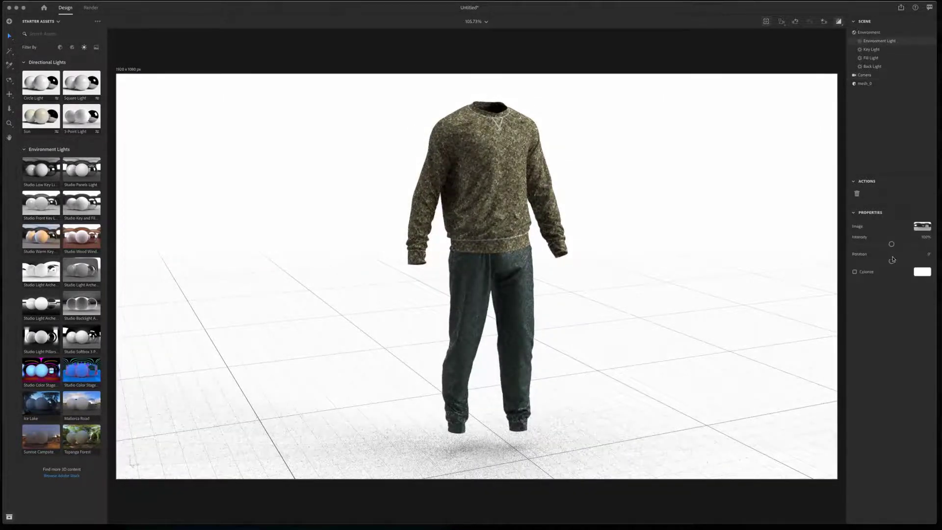
pyautogui.moveTo(893, 262)
pyautogui.mouseDown()
pyautogui.moveTo(907, 260)
pyautogui.moveTo(884, 259)
pyautogui.moveTo(911, 254)
pyautogui.moveTo(893, 257)
pyautogui.mouseUp()
pyautogui.click(871, 50)
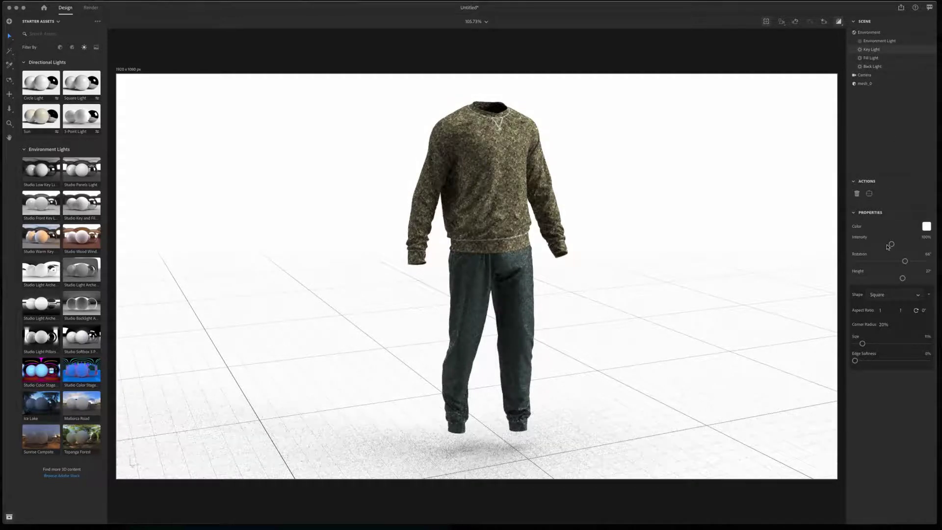
pyautogui.moveTo(891, 245); pyautogui.dragTo(877, 244)
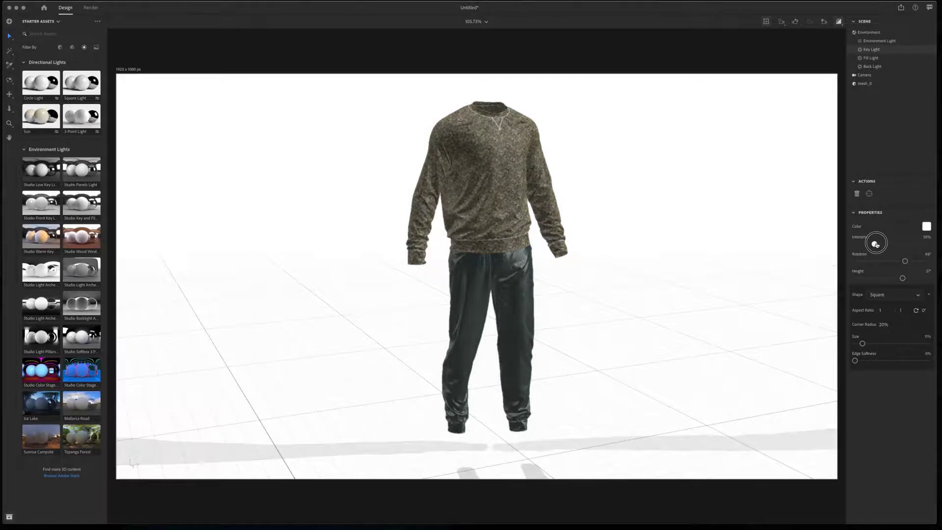
pyautogui.click(878, 57)
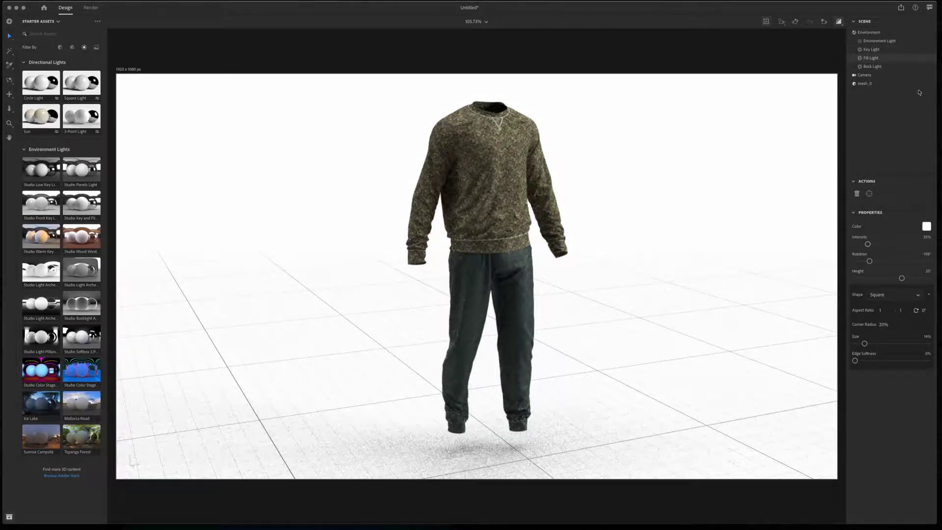
pyautogui.click(884, 67)
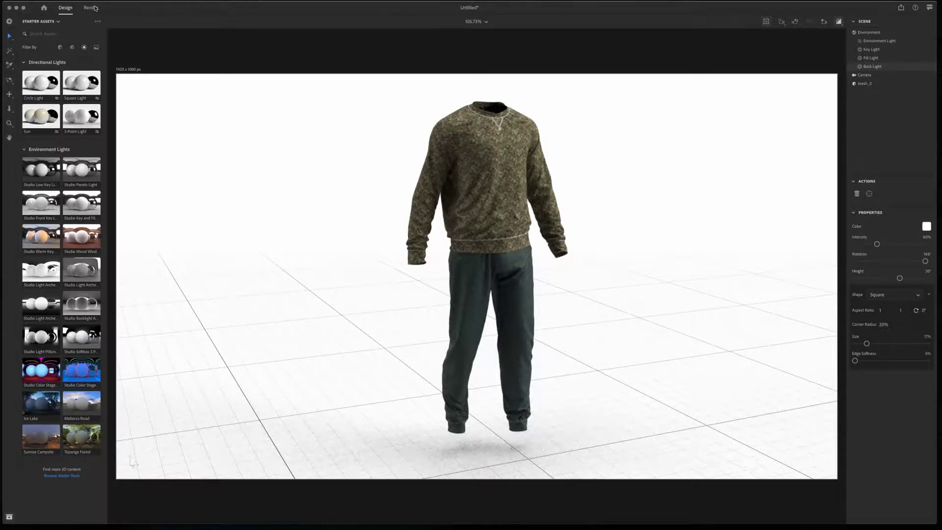
# Set render quality to High (Slow) and name the PSD export 'Test Render'.
pyautogui.click(96, 8)
pyautogui.click(888, 65)
pyautogui.click(882, 99)
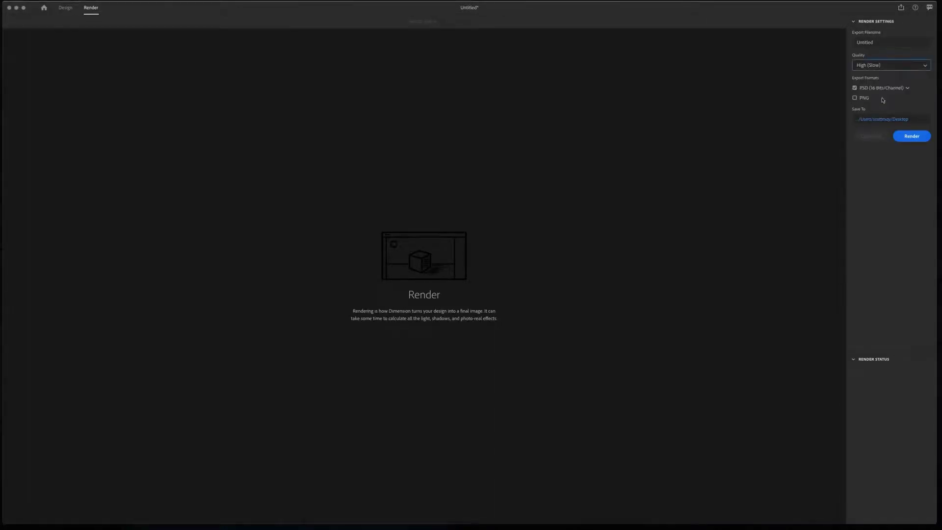
pyautogui.click(885, 43)
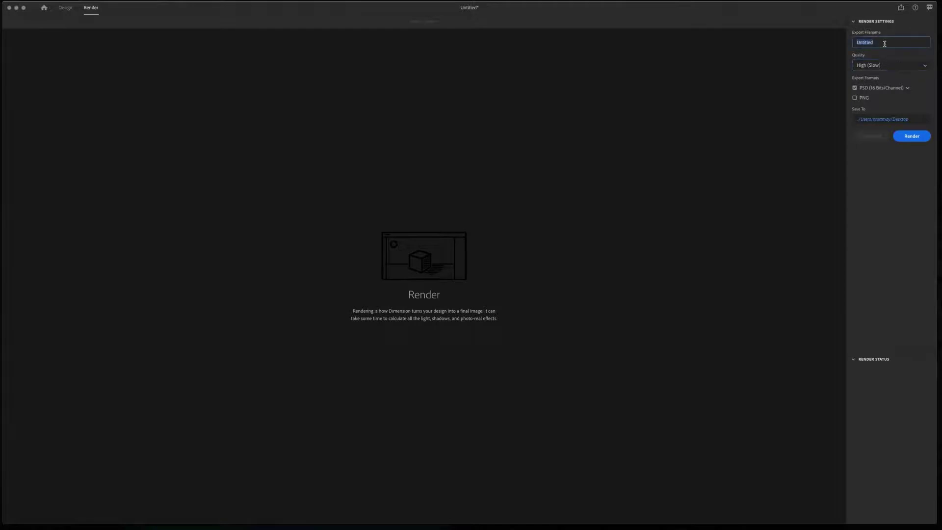
pyautogui.write('Test Render')
# Start rendering 'Test Render' to PSD.
pyautogui.click(911, 137)
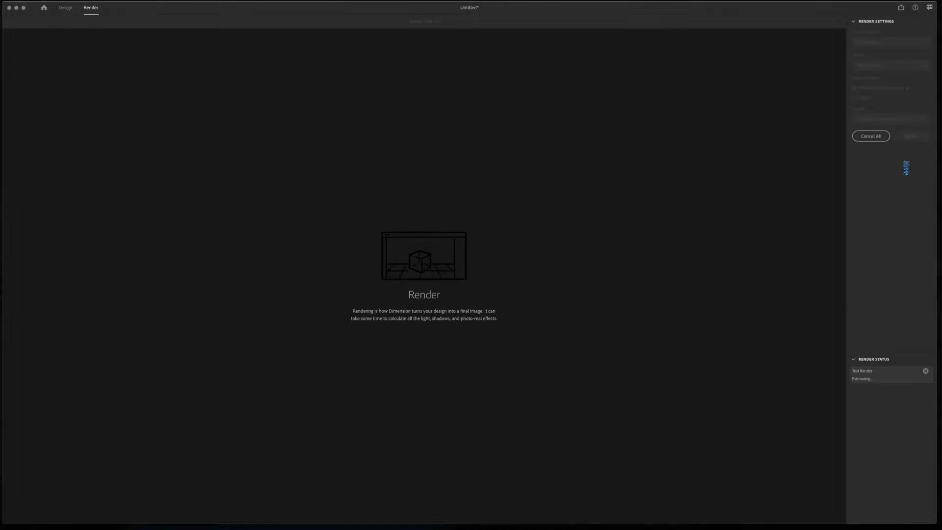